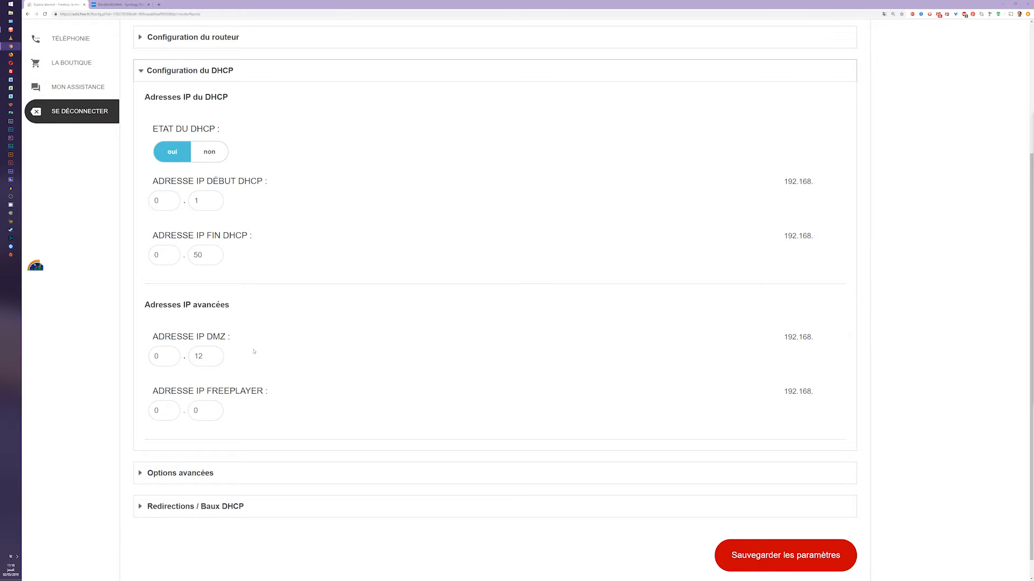
- Open the redirections and DHCP leases section and set the new permanent lease's IP address to 192.168.0.12
scroll(248, 339, down, 1)
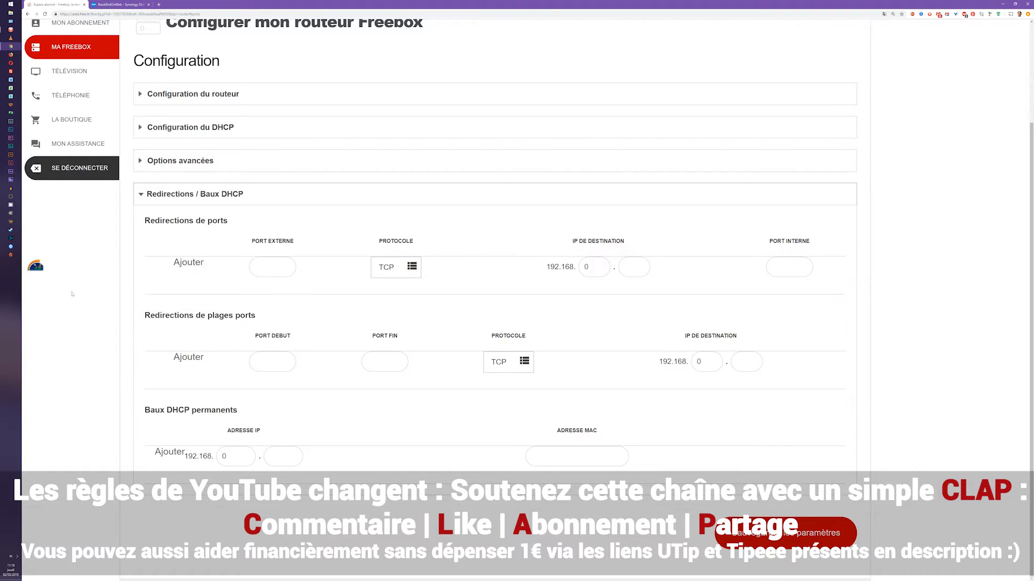
click(278, 456)
text(12)
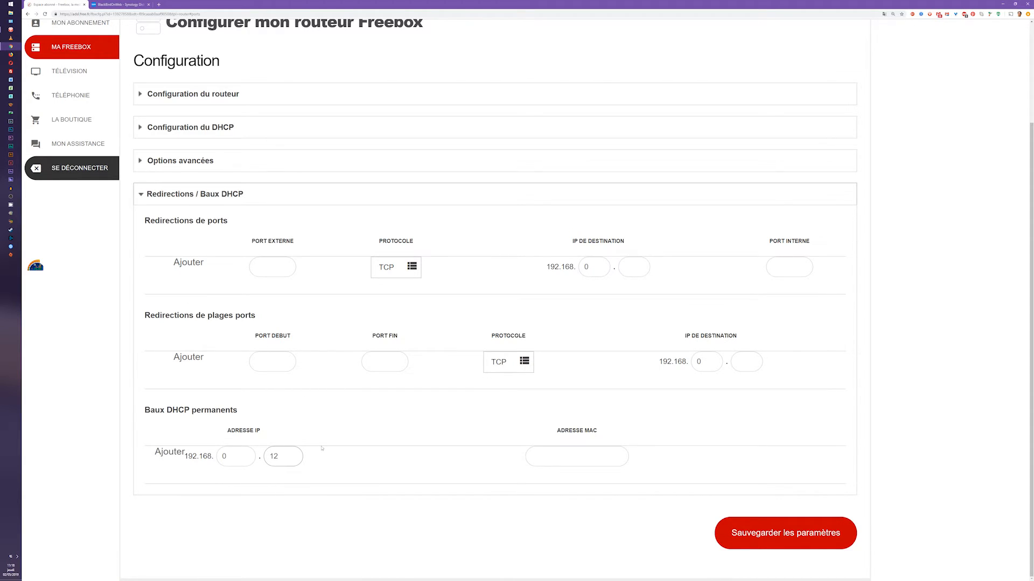
- Switch to Synology DSM and copy the Bond 1 MAC address from the Info Center's network details
click(113, 4)
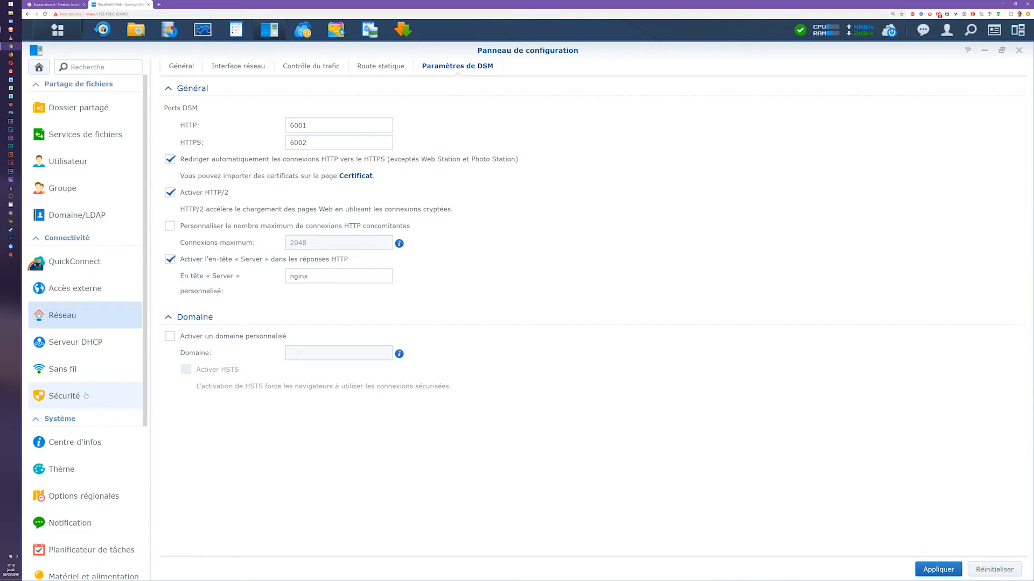
click(75, 442)
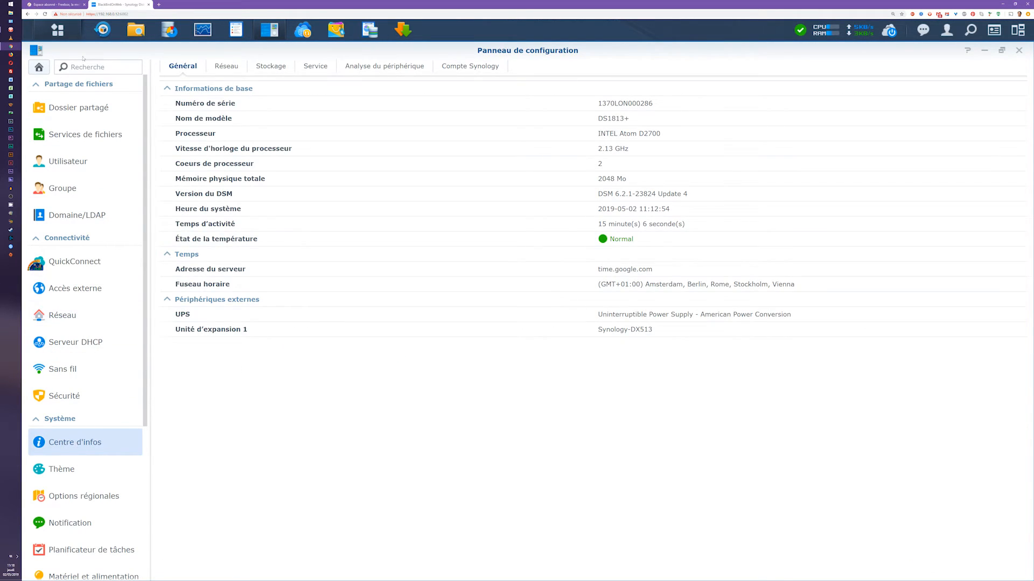
click(60, 26)
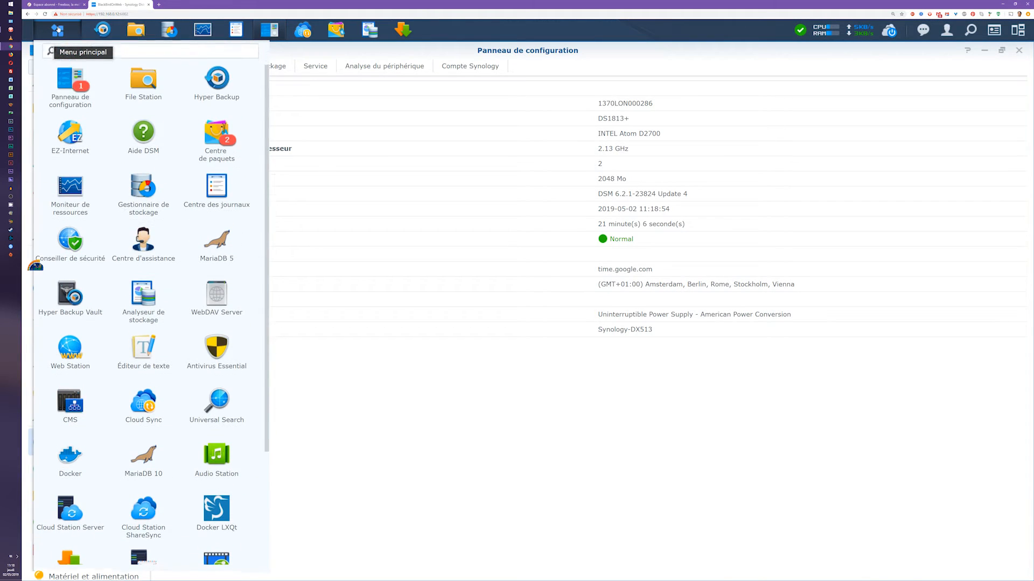
click(59, 28)
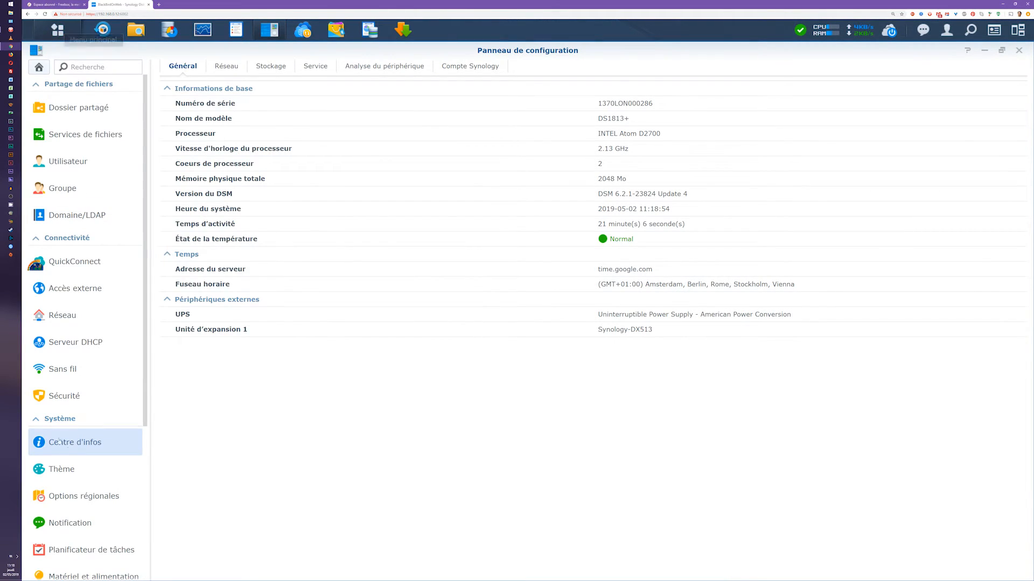
click(224, 67)
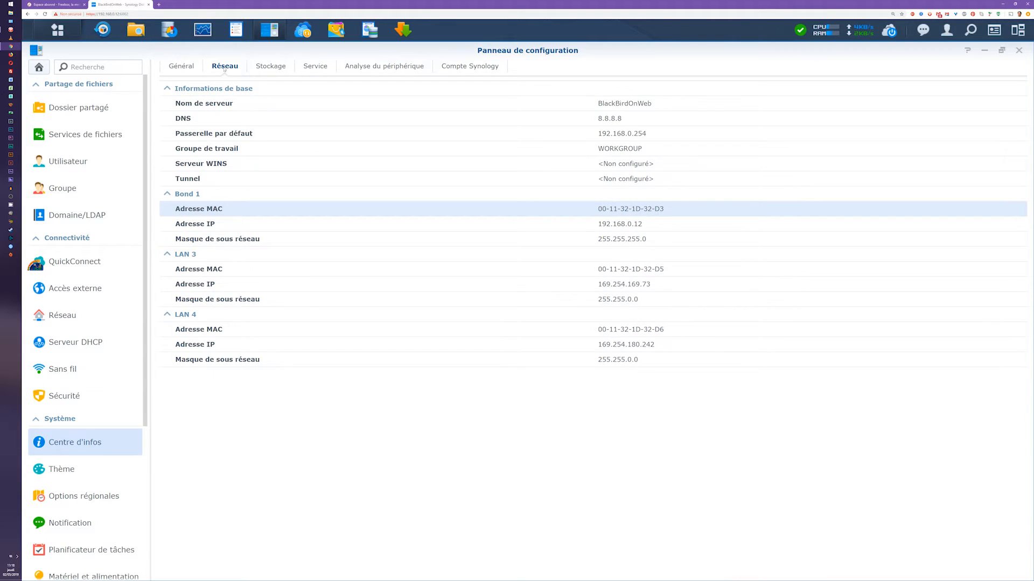
triple_click(620, 210)
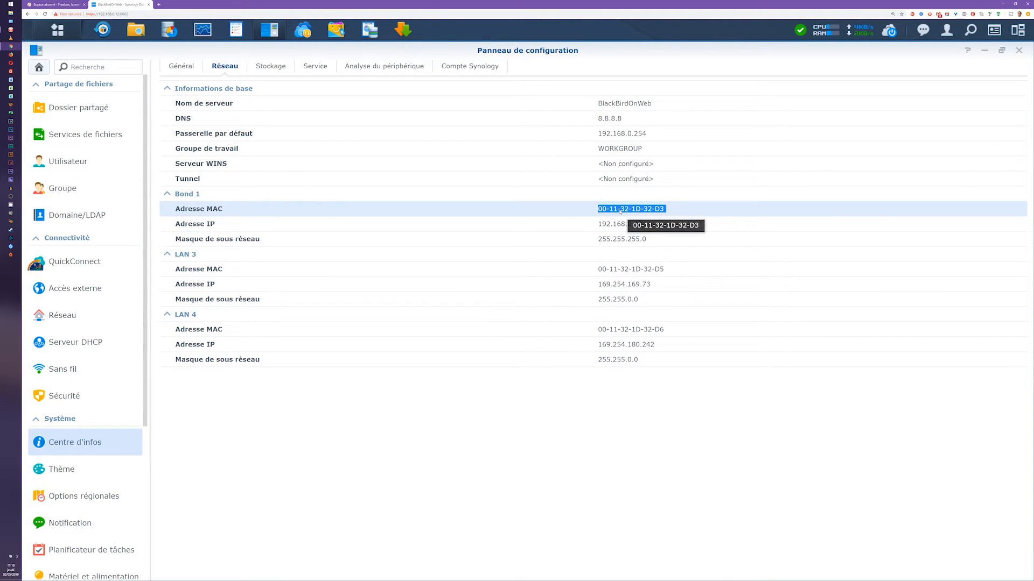
right_click(620, 211)
click(641, 217)
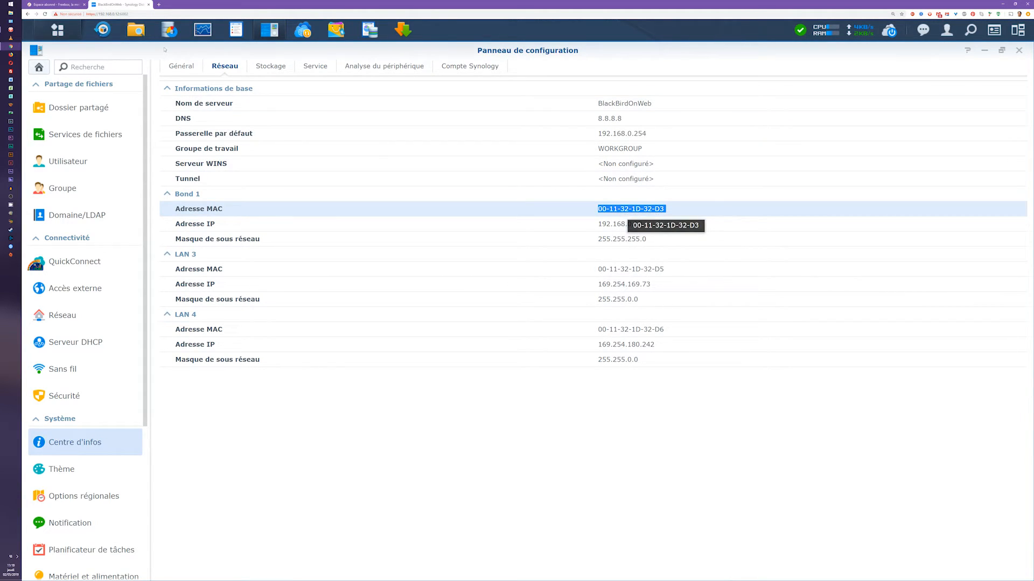
- Return to the Freebox router page and paste the copied MAC address into the permanent DHCP lease
click(54, 5)
right_click(570, 454)
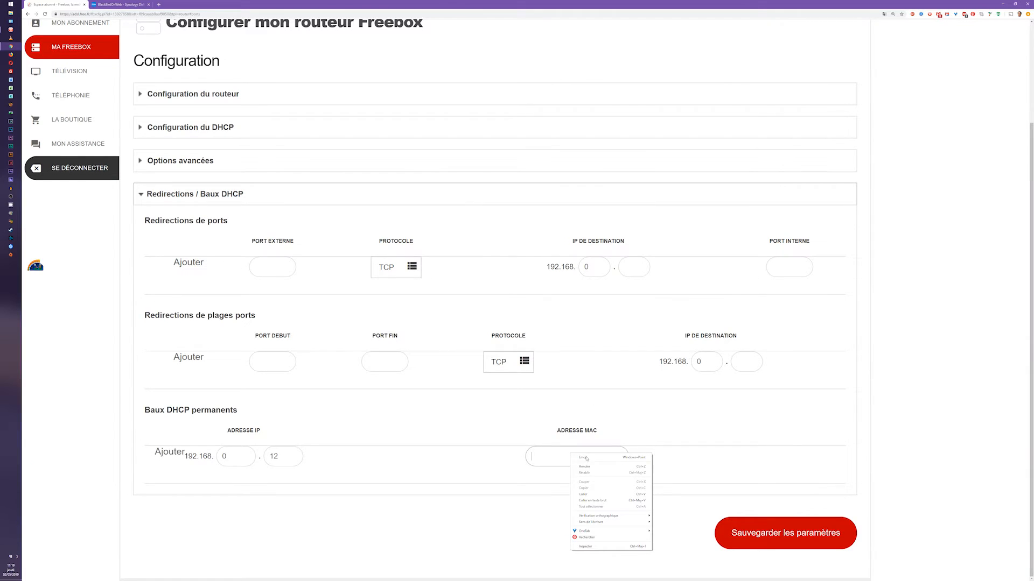
click(600, 492)
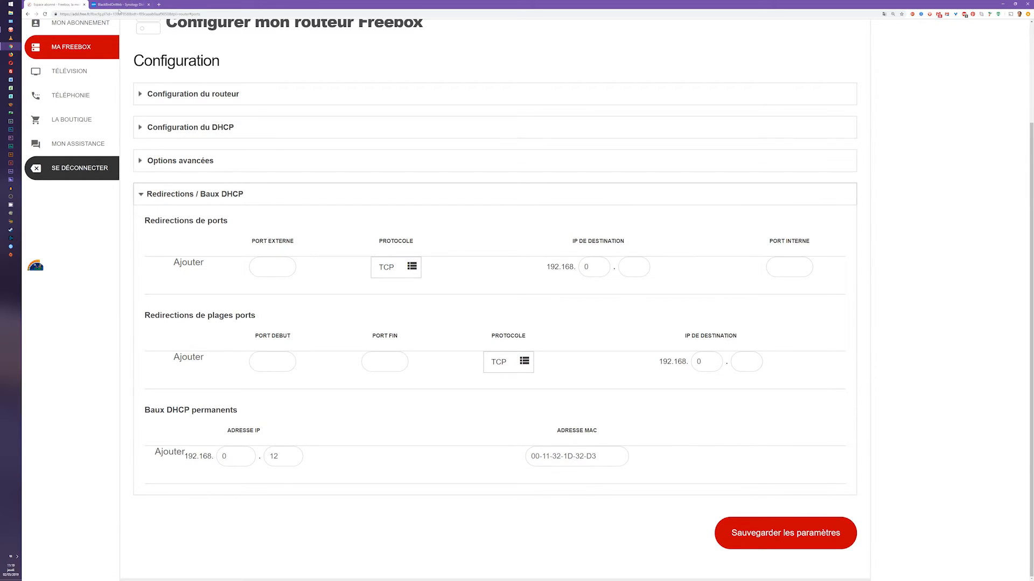
- Examine the static IP and DSM ports in Synology's advanced external access settings alongside the Freebox lease
click(119, 4)
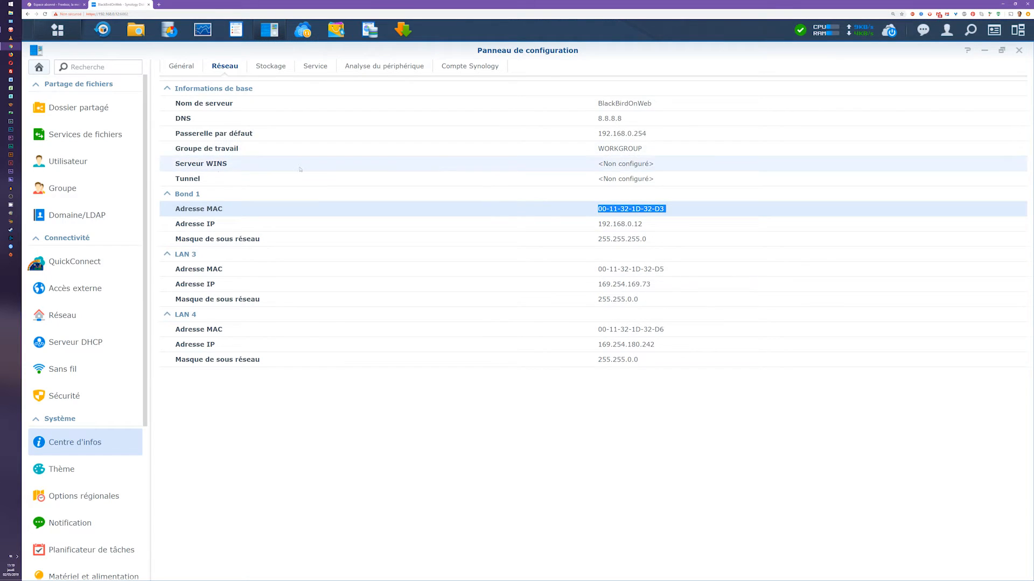
click(68, 294)
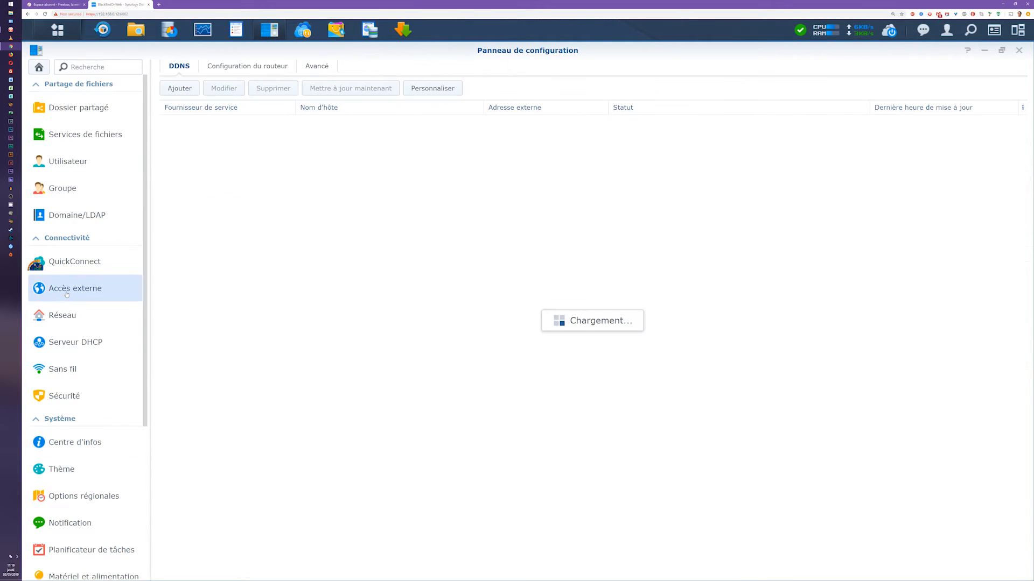
click(321, 67)
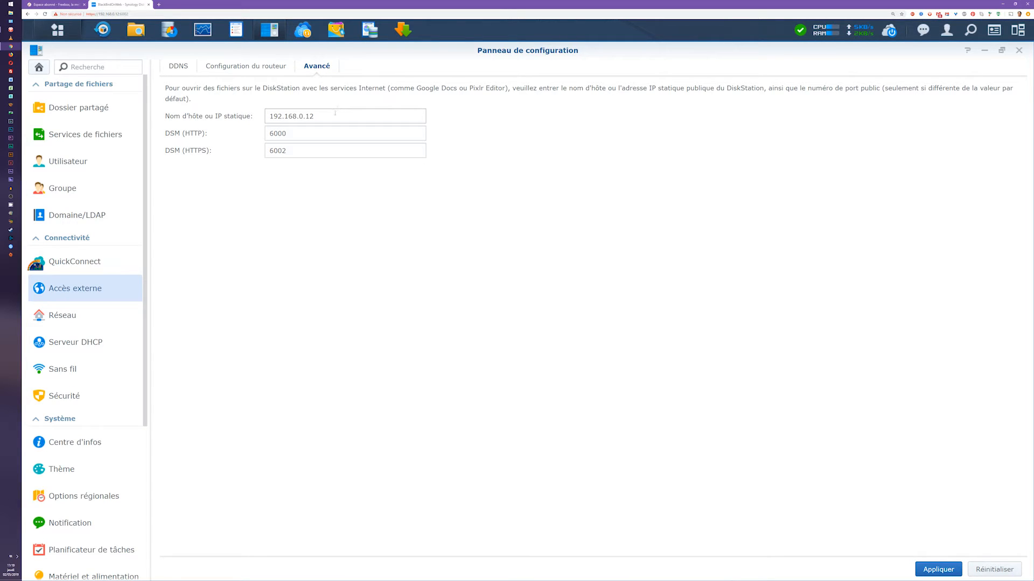
click(54, 4)
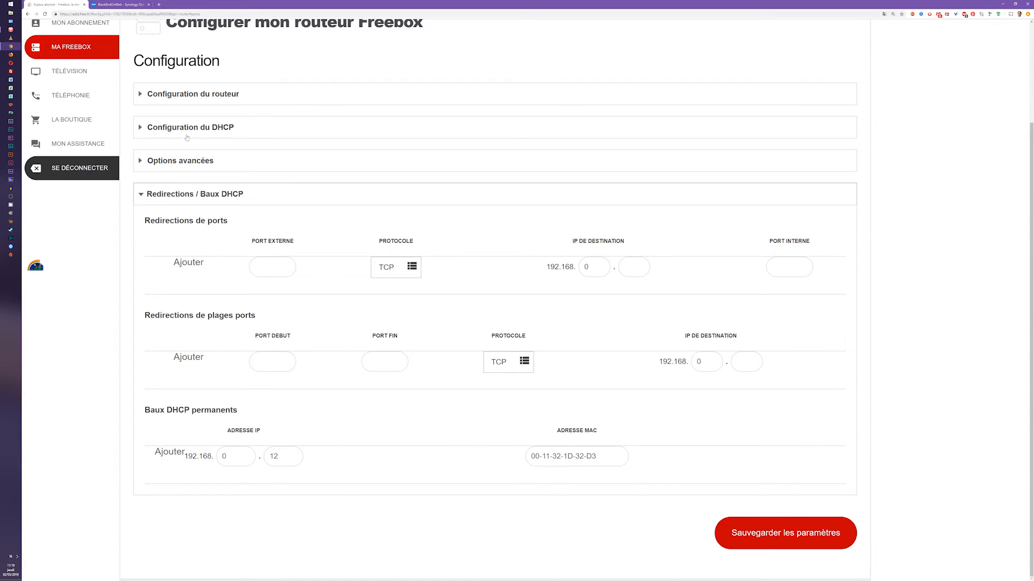
click(114, 5)
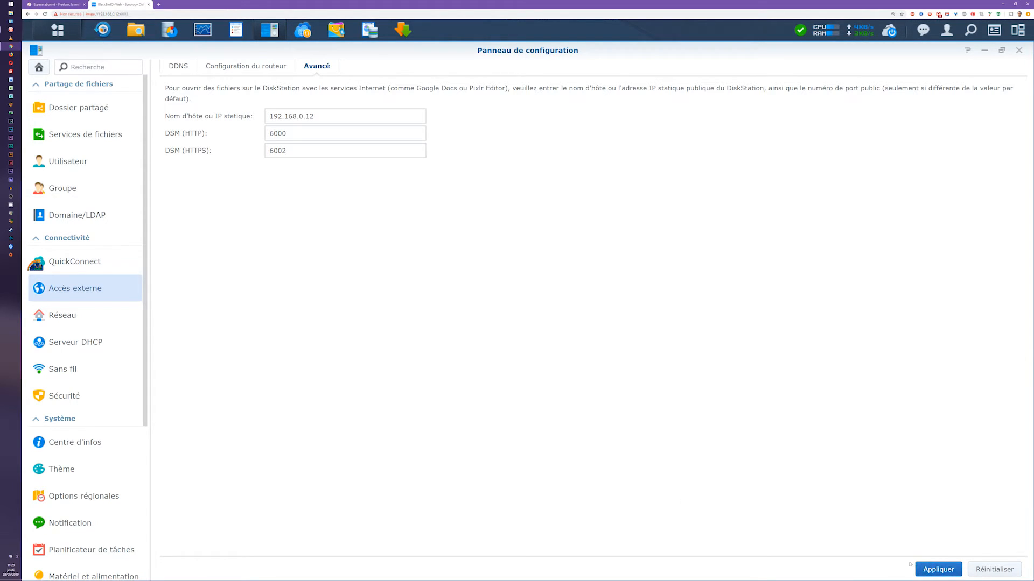
- Compare the NAS's default gateway with the Freebox router's IP address, and reopen the Freebox redirections and leases section
click(68, 318)
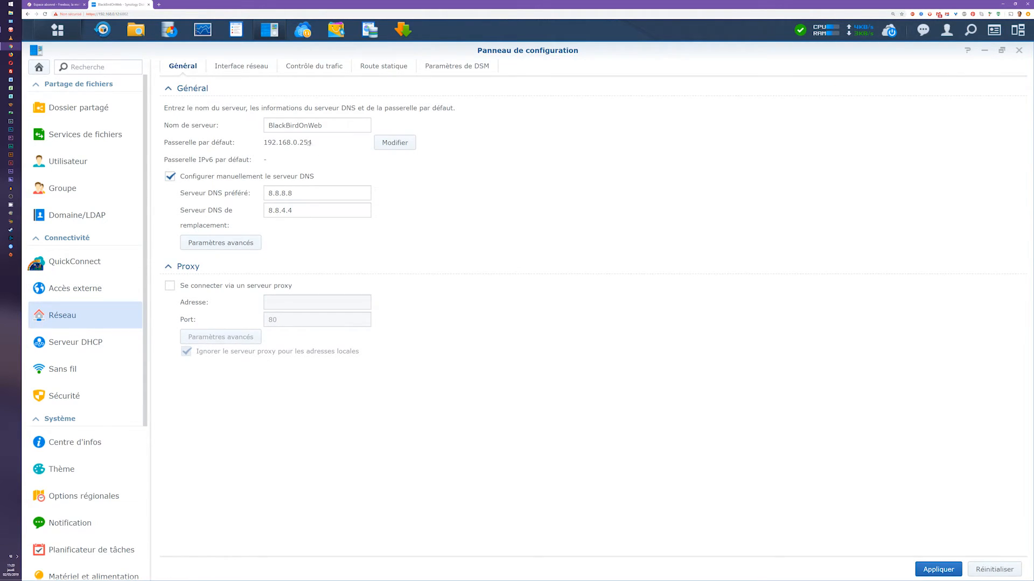
click(54, 4)
click(245, 99)
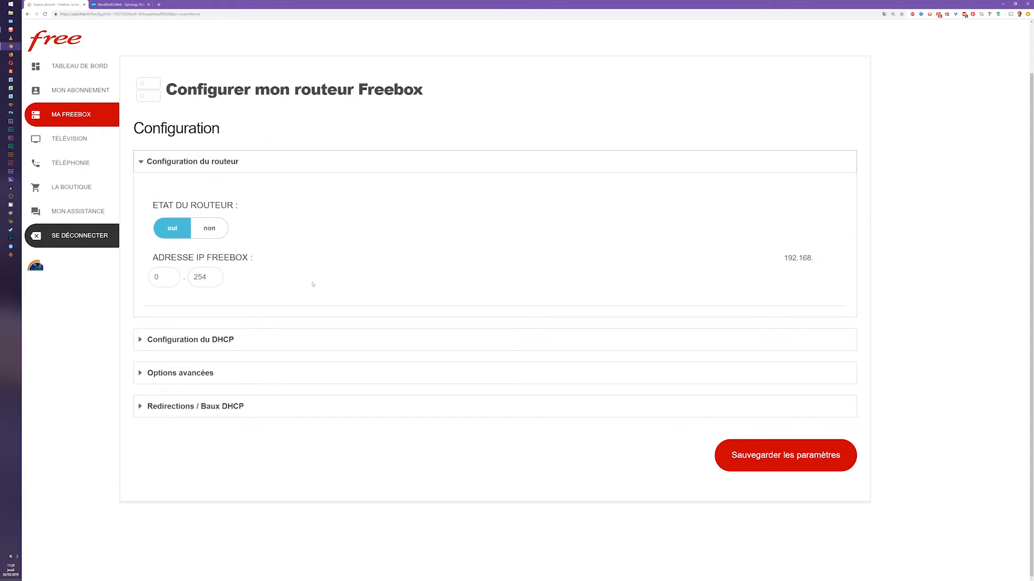
click(120, 5)
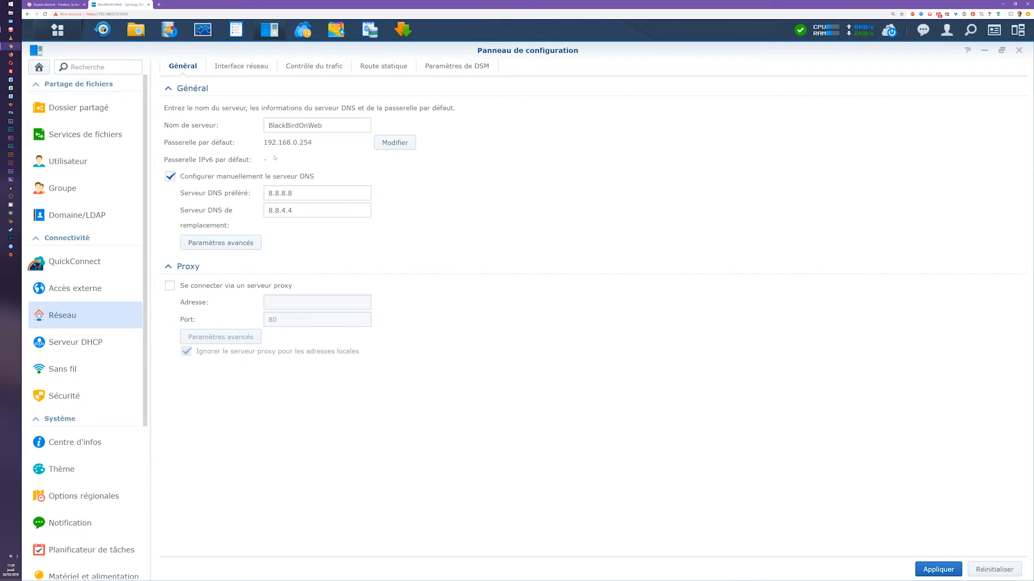
click(384, 147)
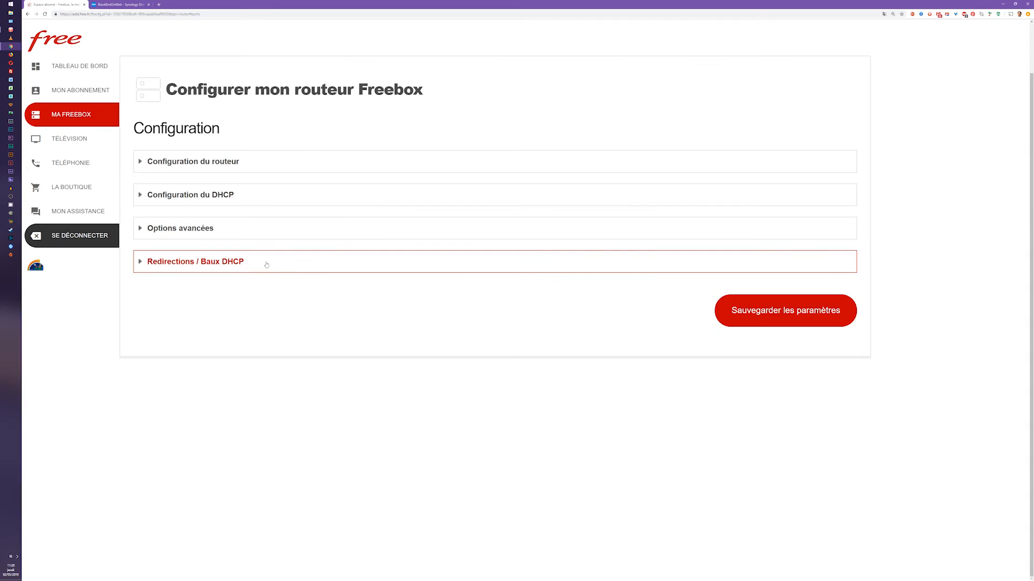
click(266, 262)
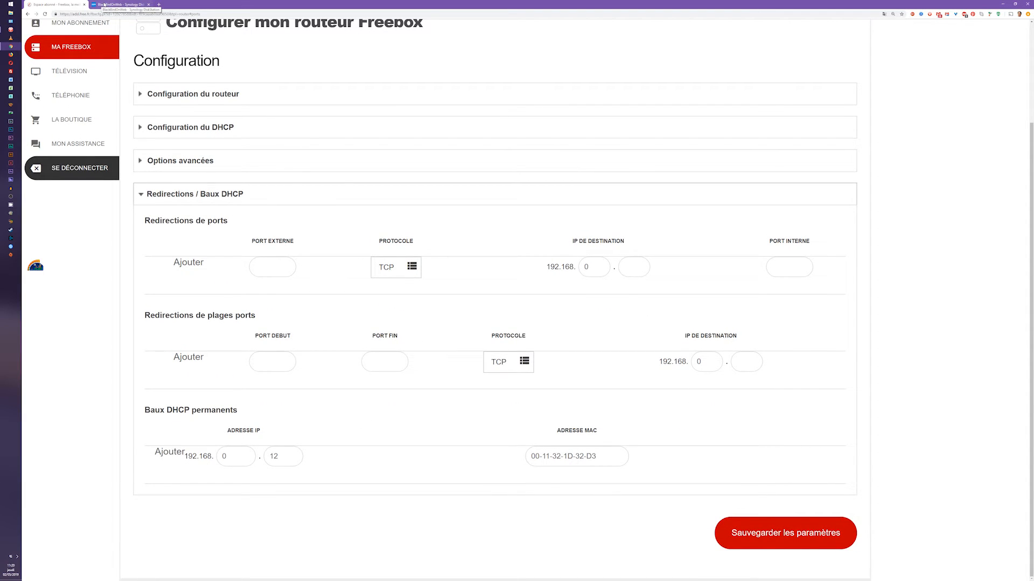
- Review the HTTP and HTTPS ports in Synology's DSM network settings and in its advanced external access settings
click(104, 5)
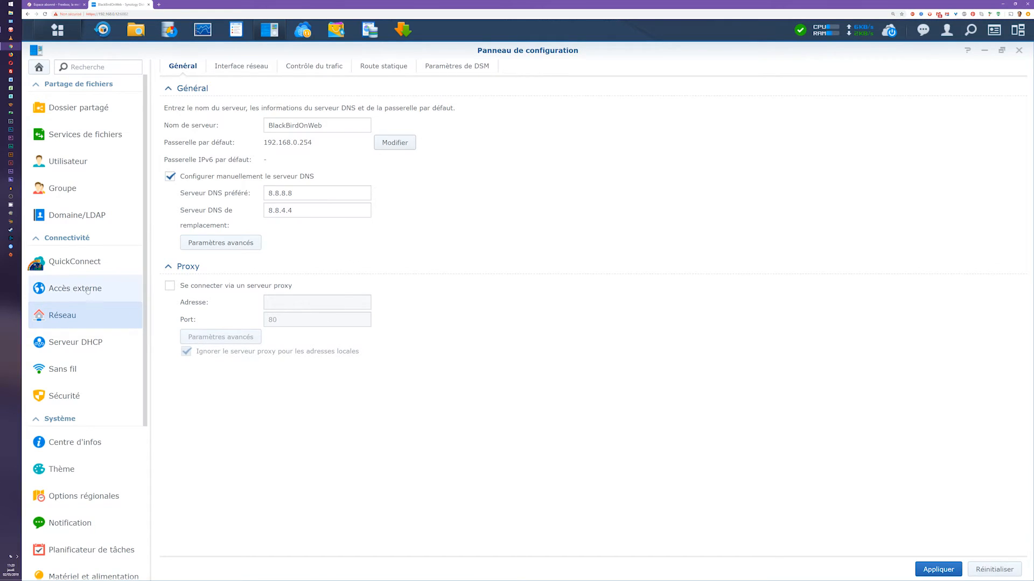
click(461, 72)
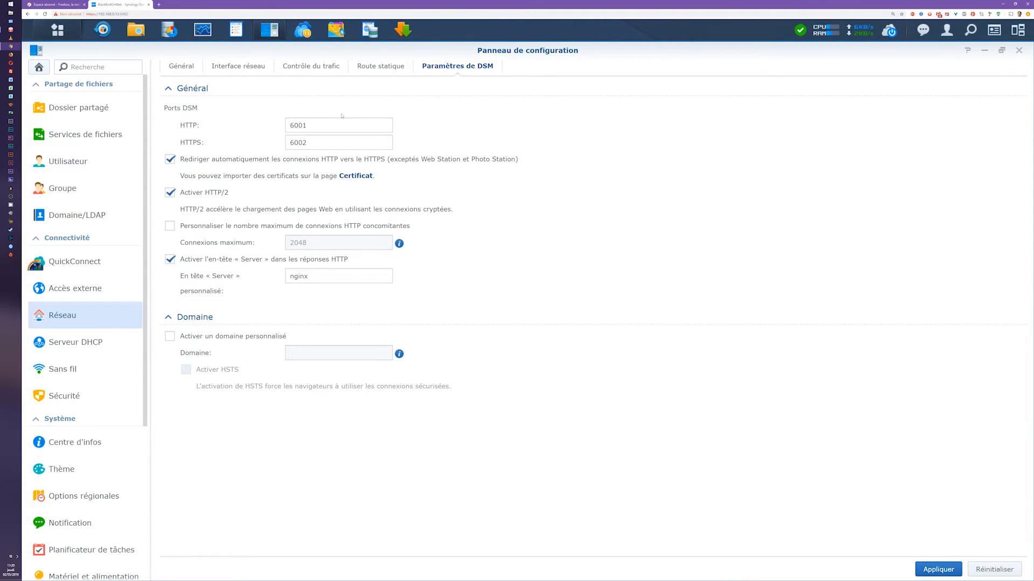
double_click(315, 128)
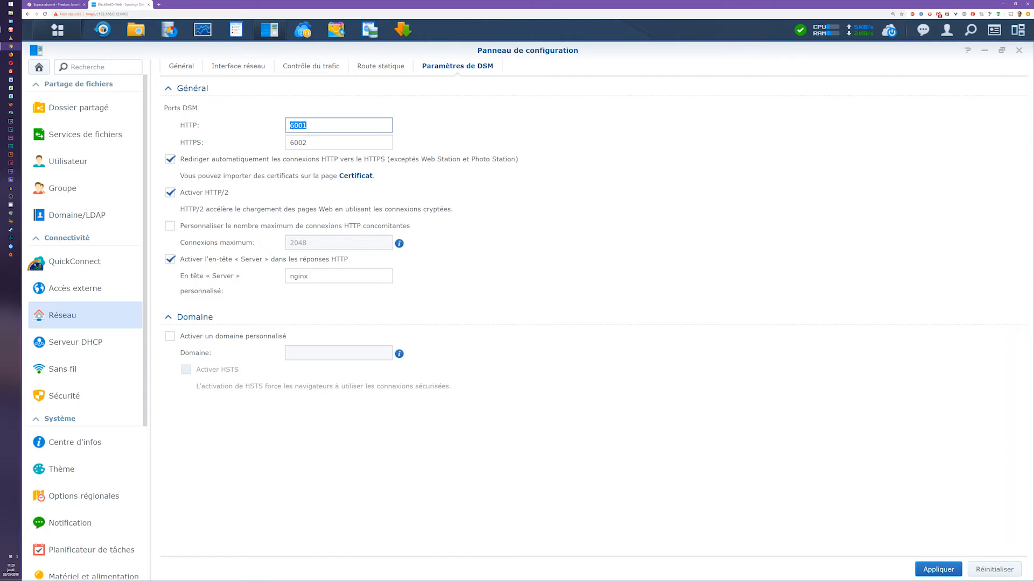
double_click(317, 142)
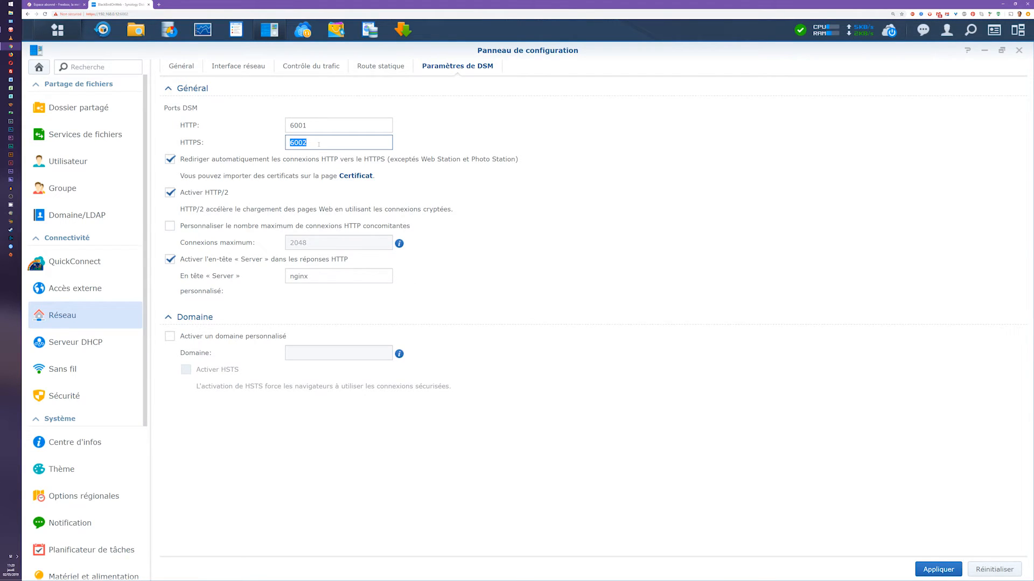
click(90, 291)
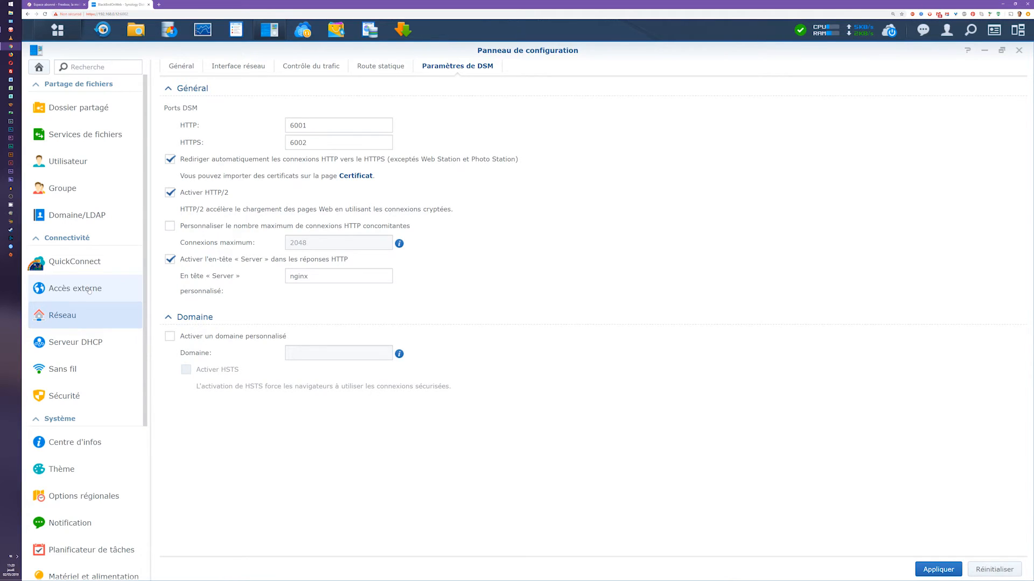
click(317, 70)
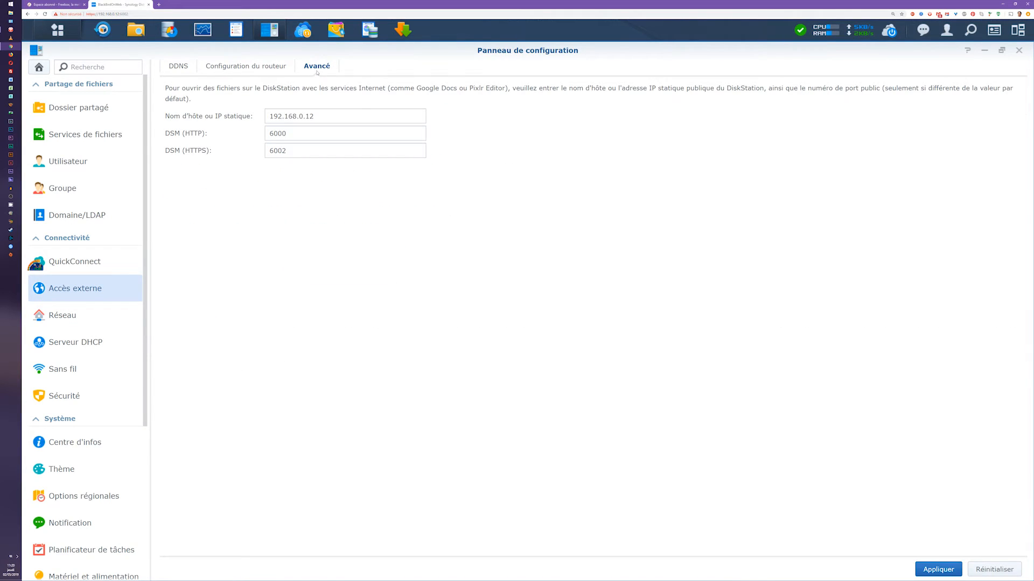
drag(304, 137, 269, 150)
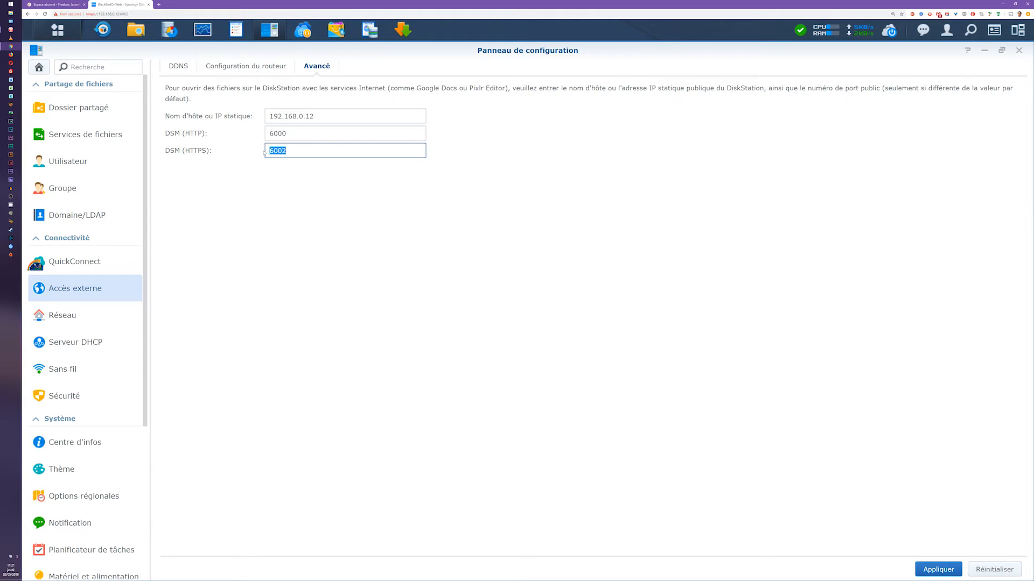
- Cross-check the DSM network ports against the external access ports once more, and return to the Freebox port redirections
click(80, 318)
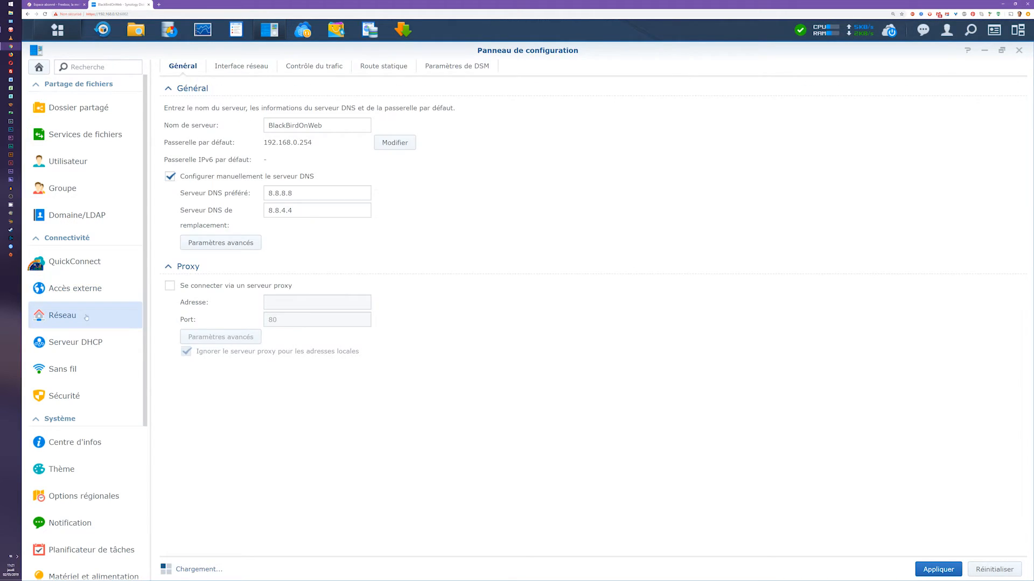
click(457, 66)
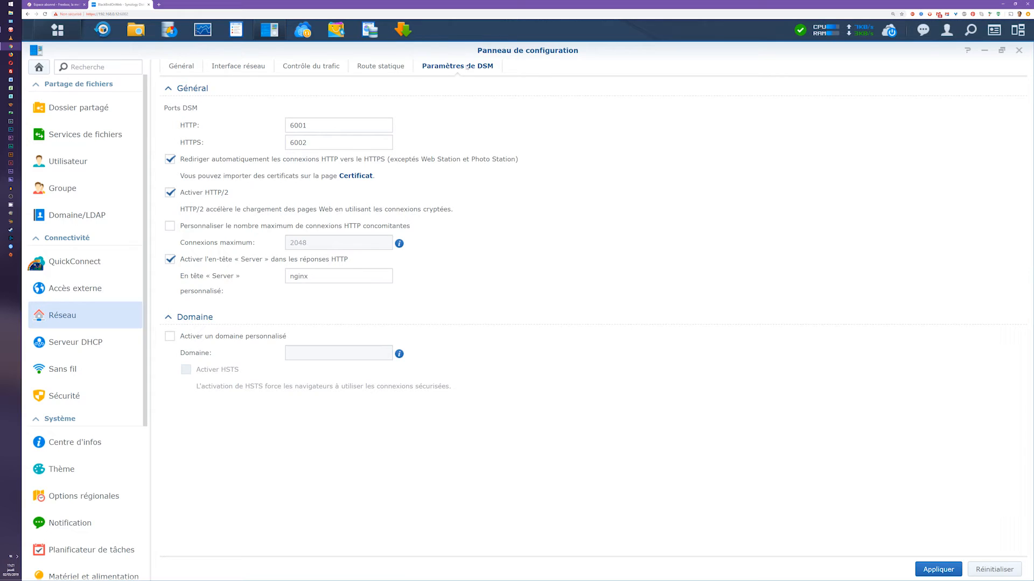
click(85, 294)
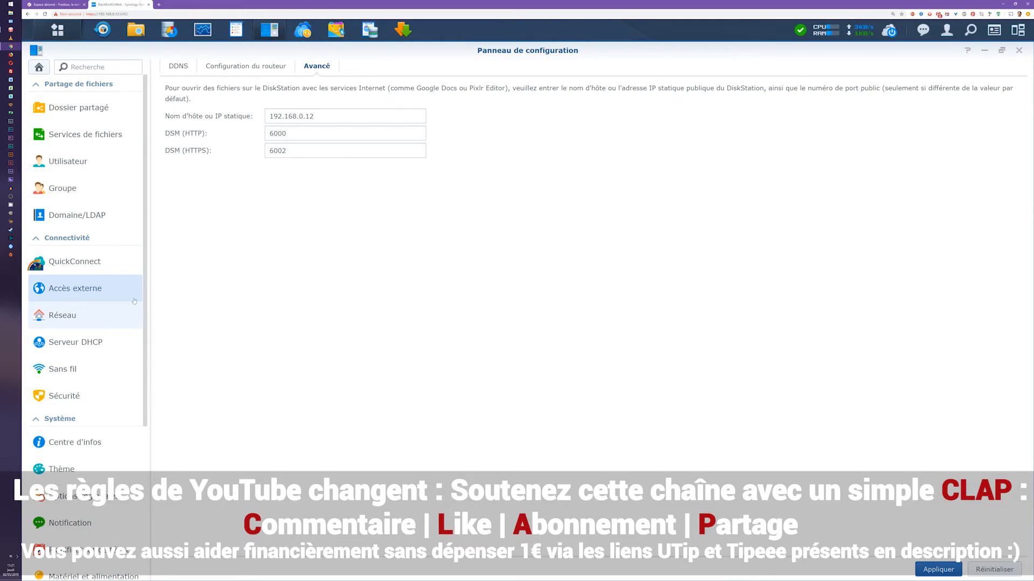
click(294, 133)
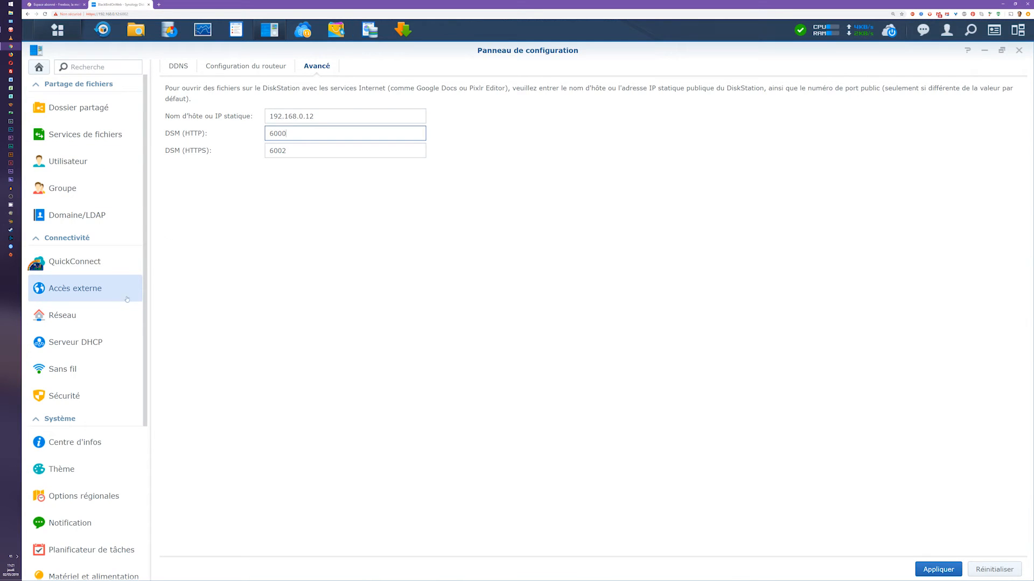
click(78, 316)
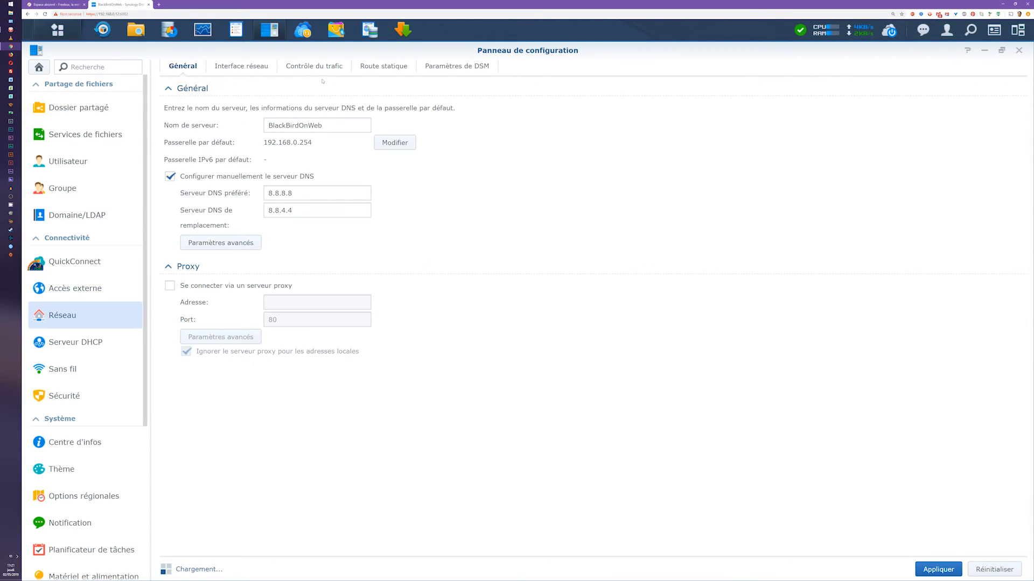
click(457, 69)
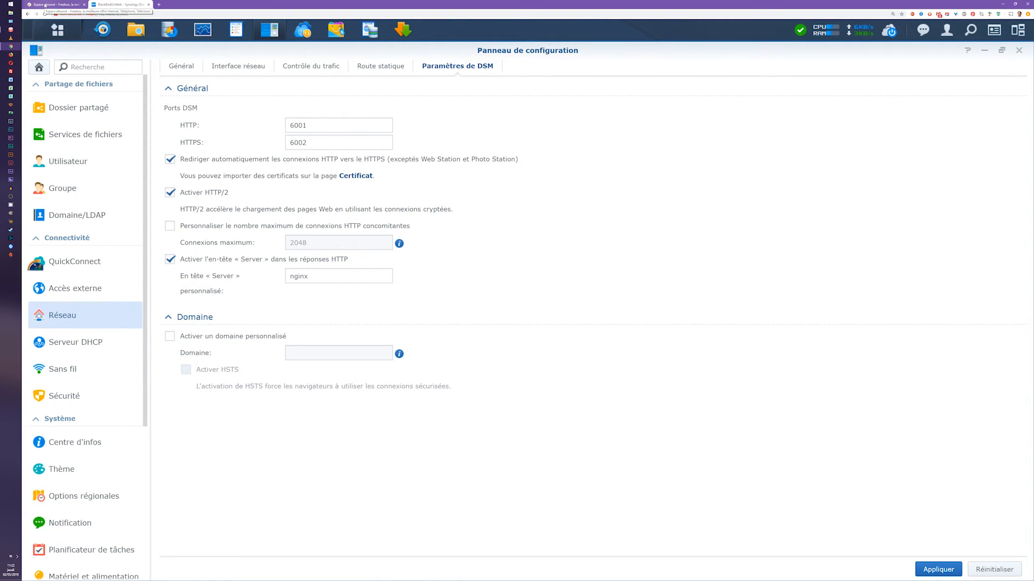
click(45, 5)
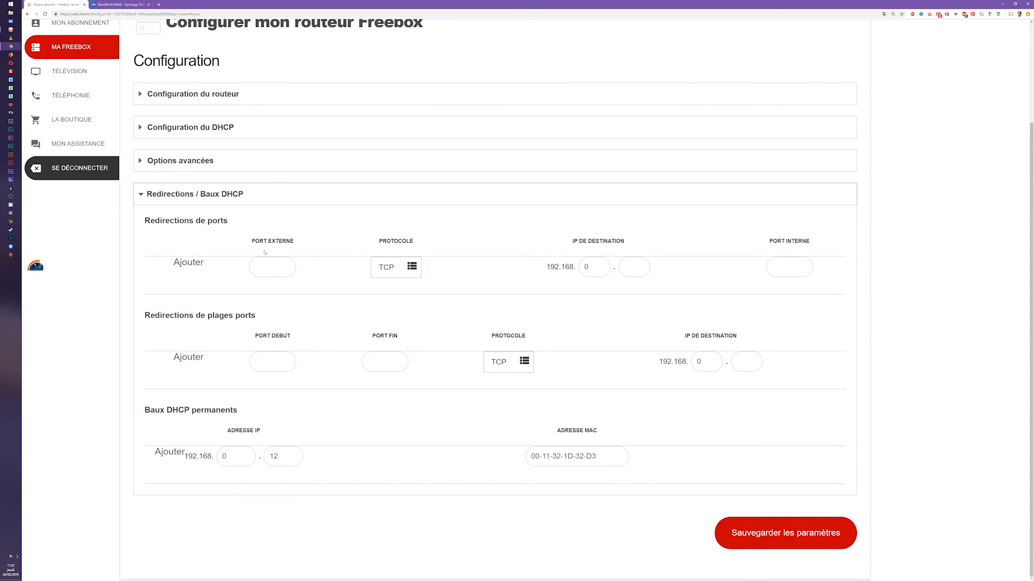
- Add a TCP port redirection from external port 6000 to internal port 6001 on 192.168.0.12
click(278, 267)
text(6000)
click(626, 268)
text(12)
click(792, 260)
text(6001)
click(190, 264)
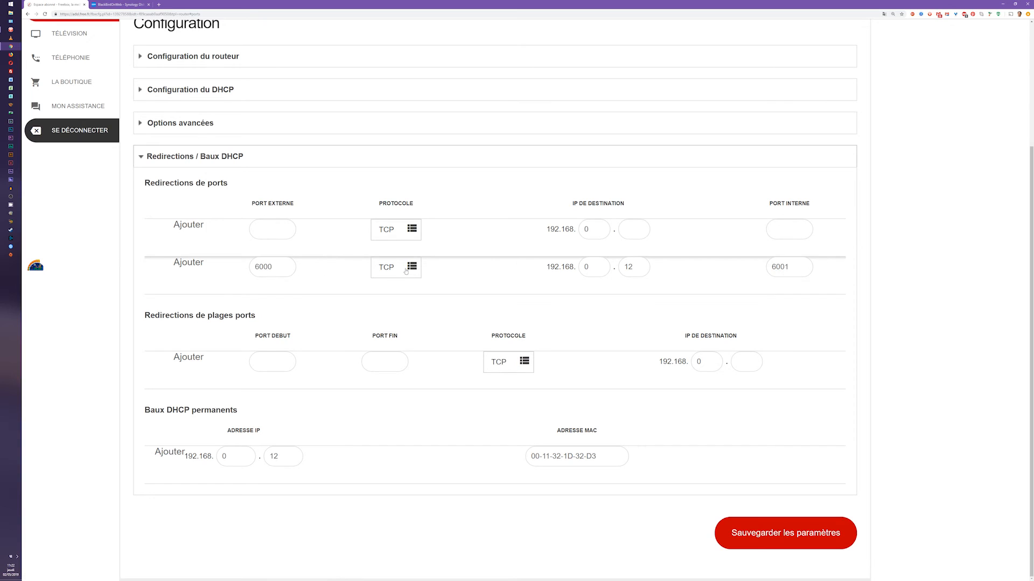
- Add a UDP port redirection from external port 6000 to internal port 6001 on 192.168.0.12
click(280, 237)
text(6000)
click(410, 232)
click(384, 266)
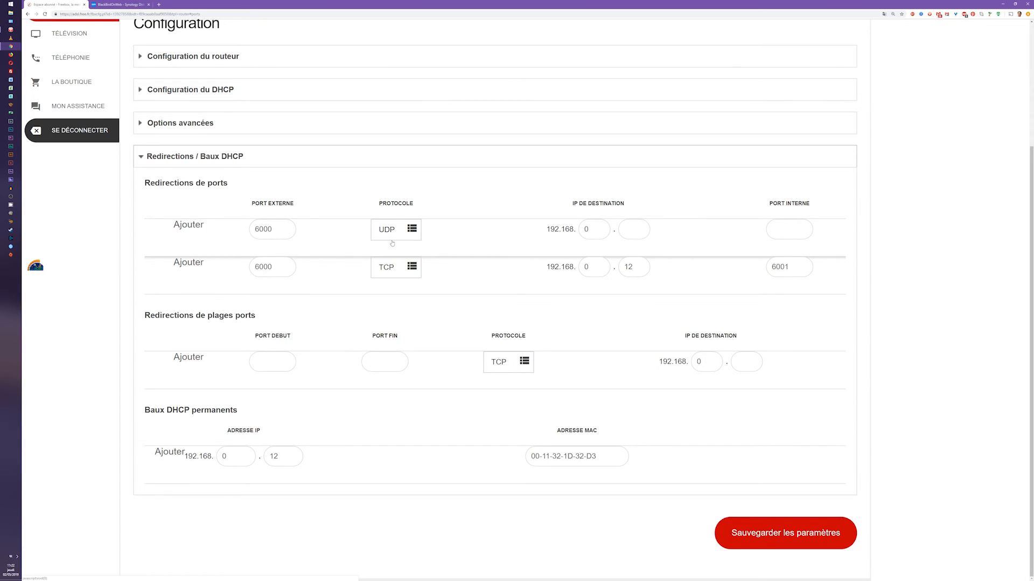
click(640, 229)
text(12)
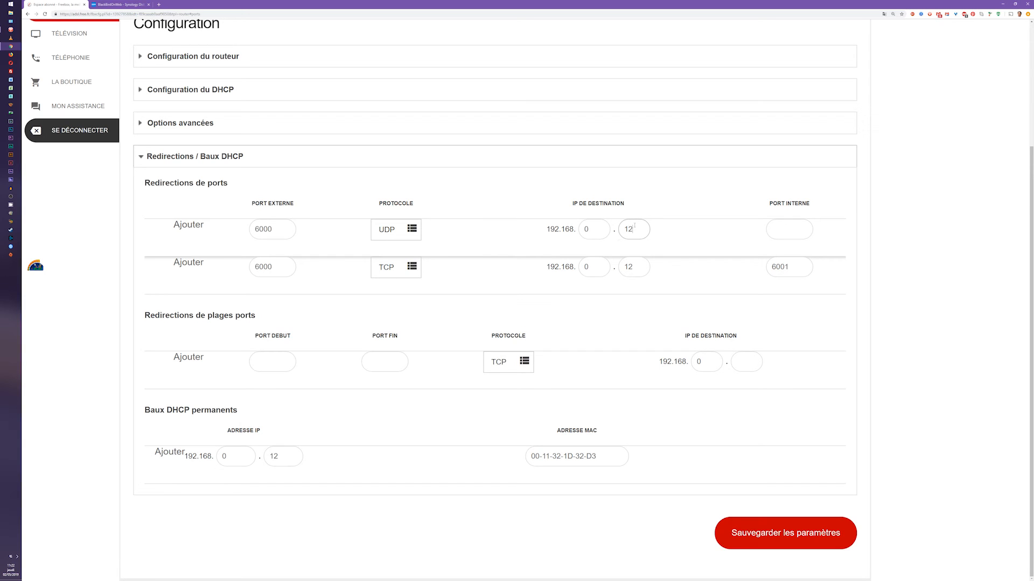
click(772, 229)
text(6001)
click(199, 227)
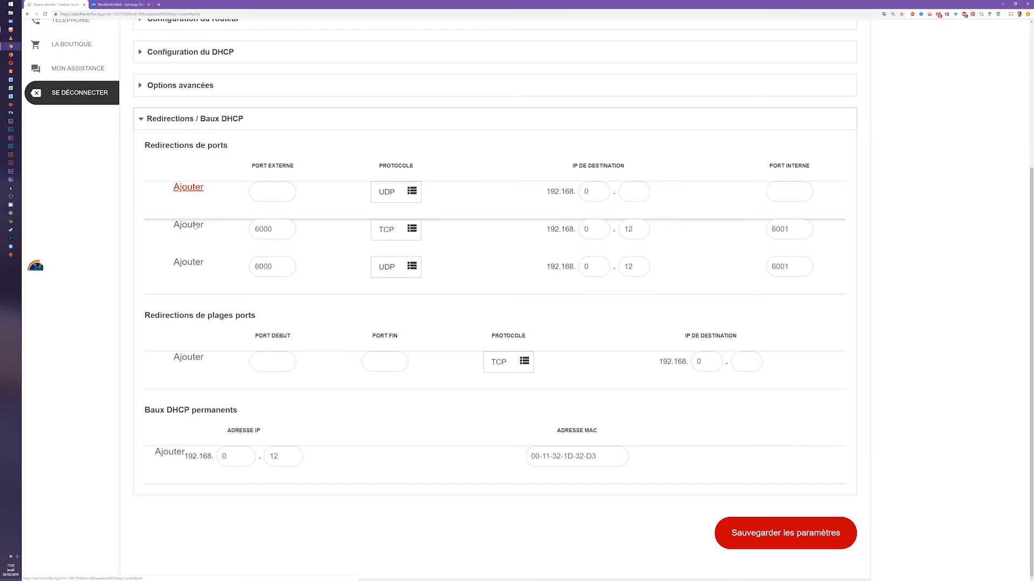
- Add a UDP port redirection from external port 6002 to internal port 6002 on 192.168.0.12
click(272, 191)
text(6002)
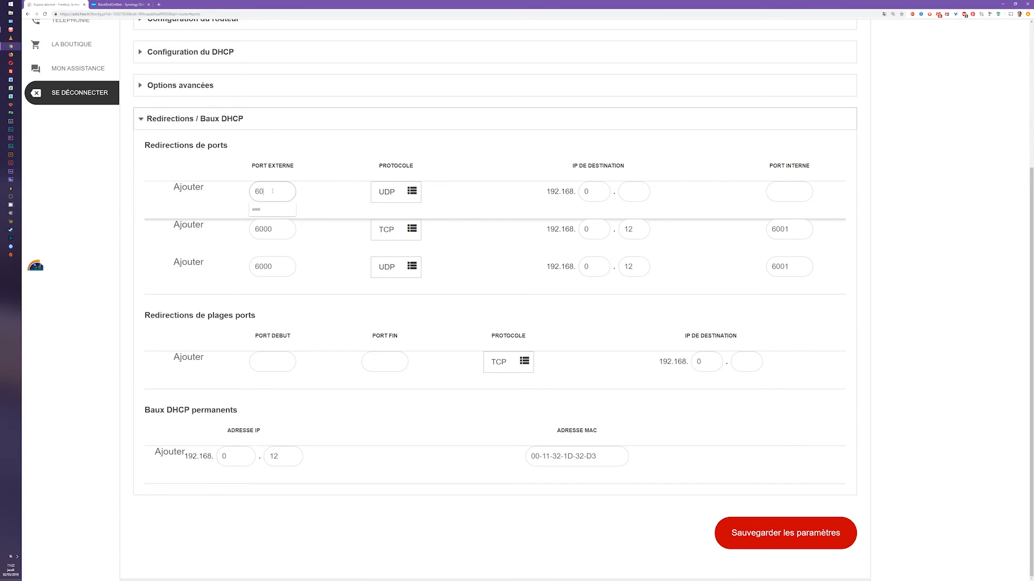
click(640, 194)
text(12)
click(805, 189)
text(6002)
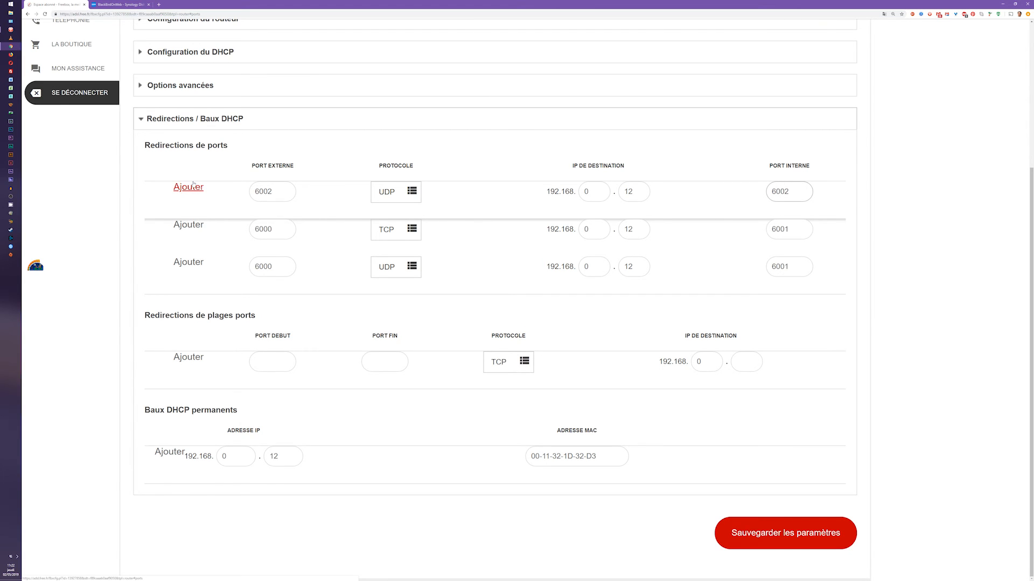
click(193, 184)
- Add a TCP port redirection from external port 6002 to internal port 6002 on 192.168.0.12
click(270, 154)
text(6002)
click(380, 158)
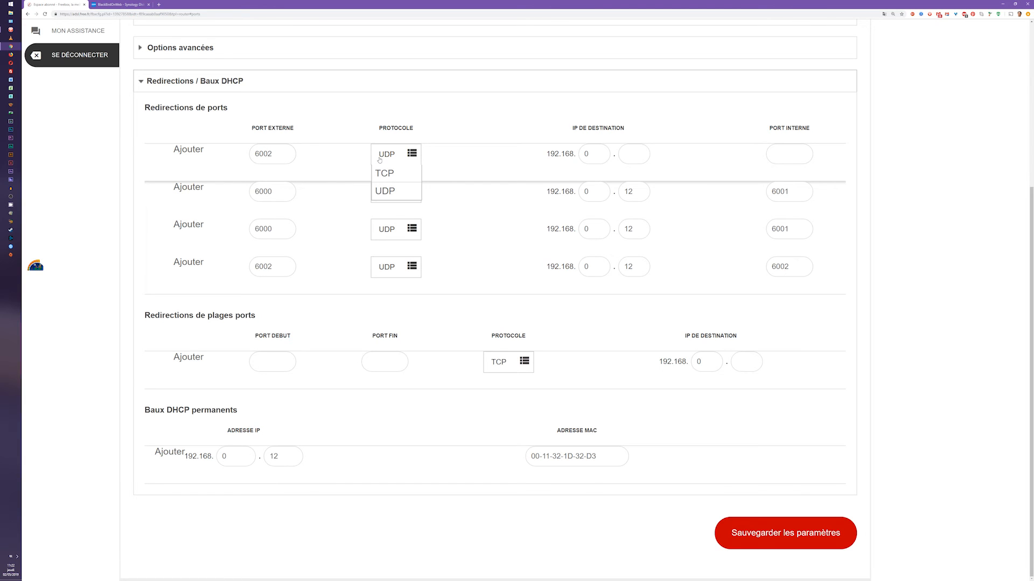
click(402, 174)
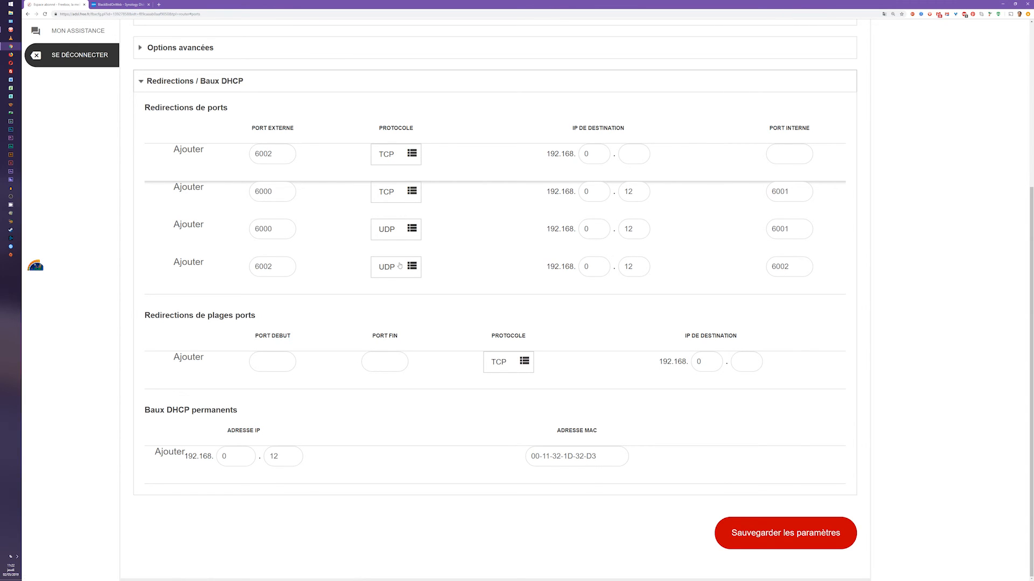
click(643, 151)
text(12)
click(781, 160)
text(6002)
click(188, 150)
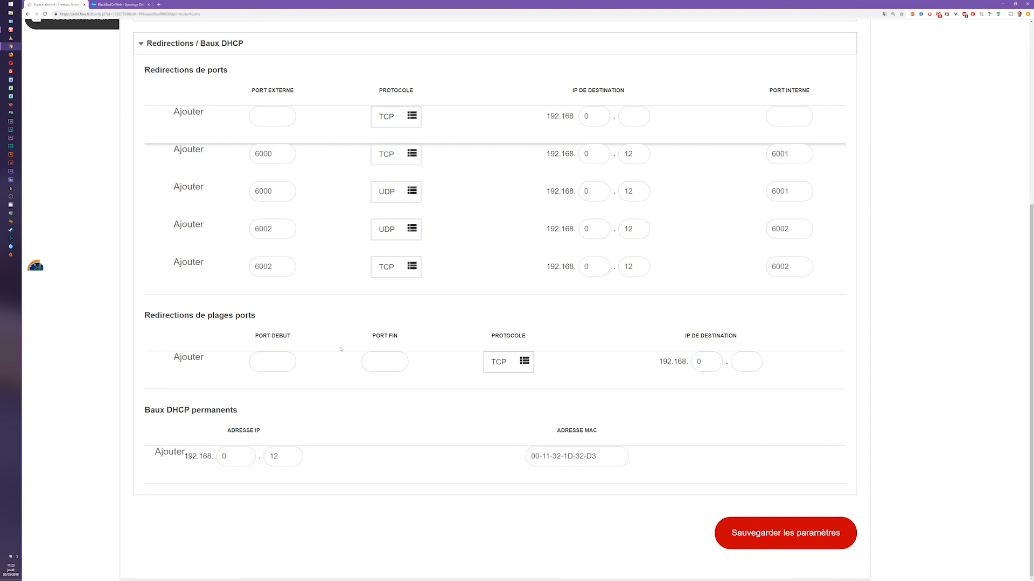
- Save the Freebox router parameters and return to the Freebox configuration overview
click(781, 534)
click(494, 271)
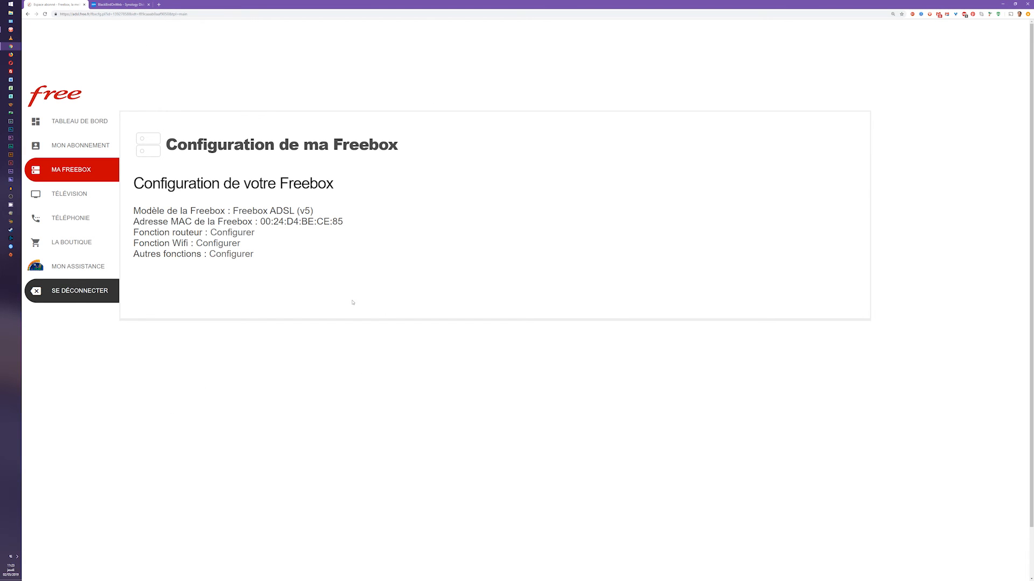
- Switch to Synology DSM and review the HTTP and HTTPS ports in its network settings
click(121, 5)
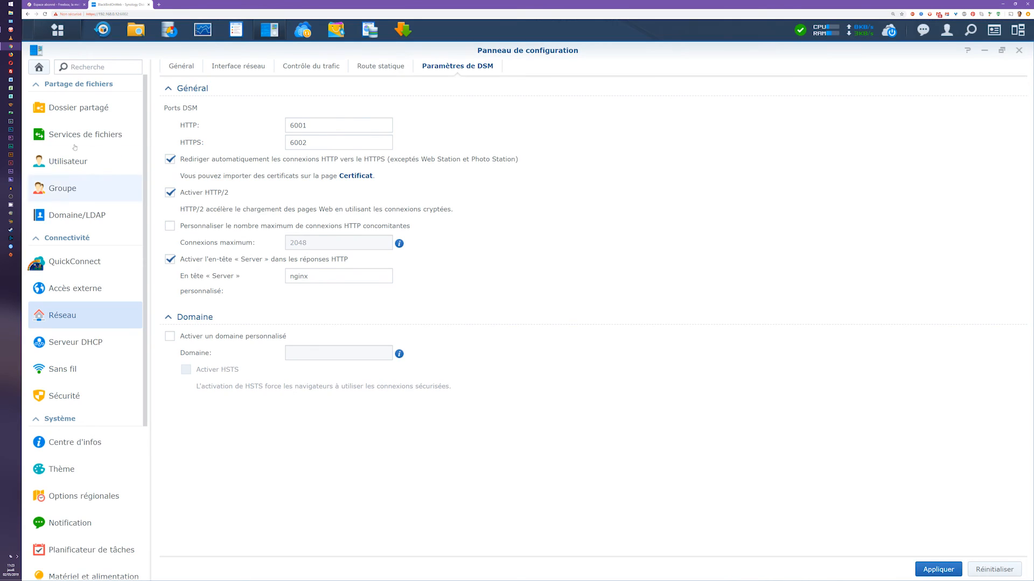
click(57, 5)
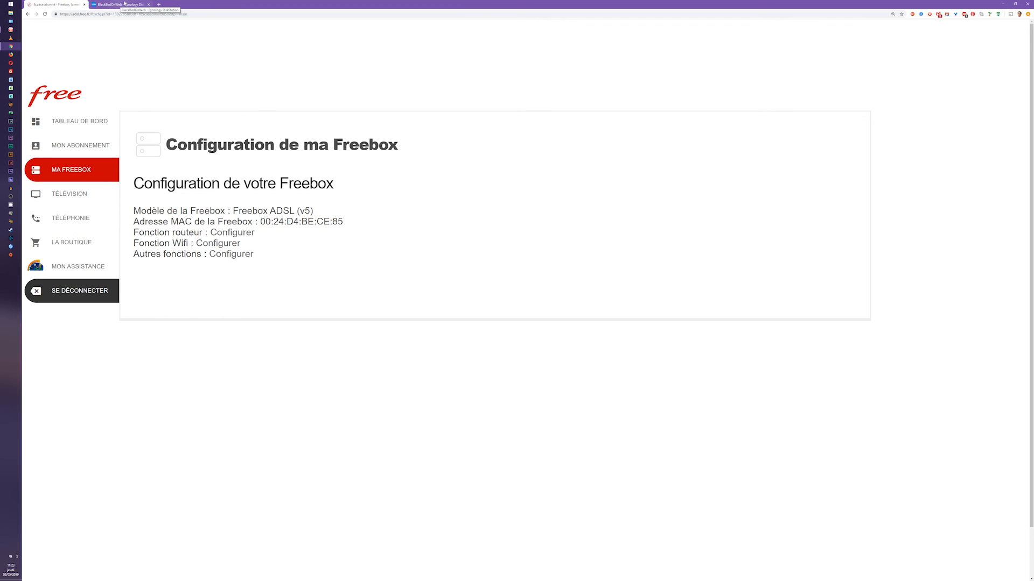
click(125, 4)
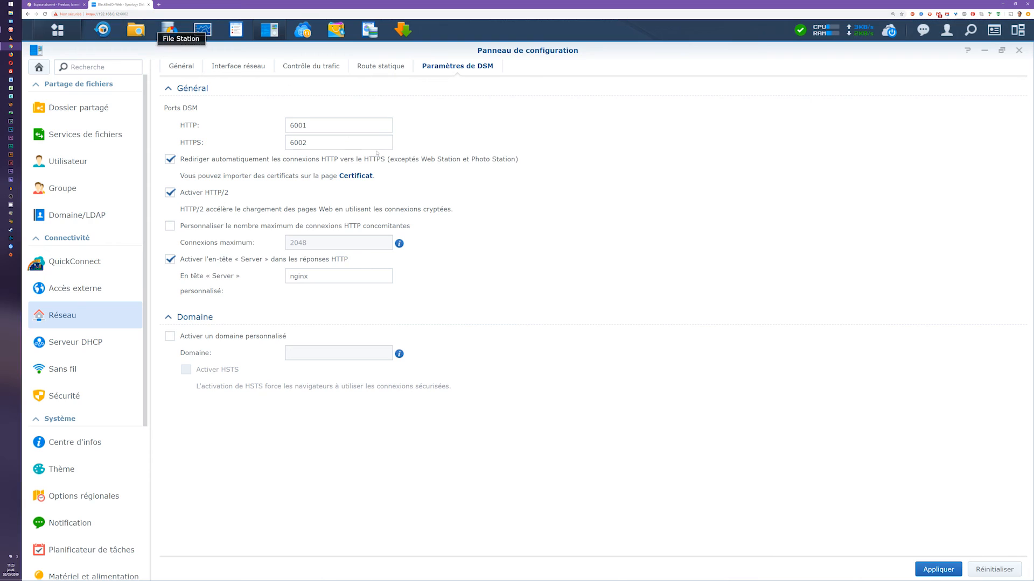